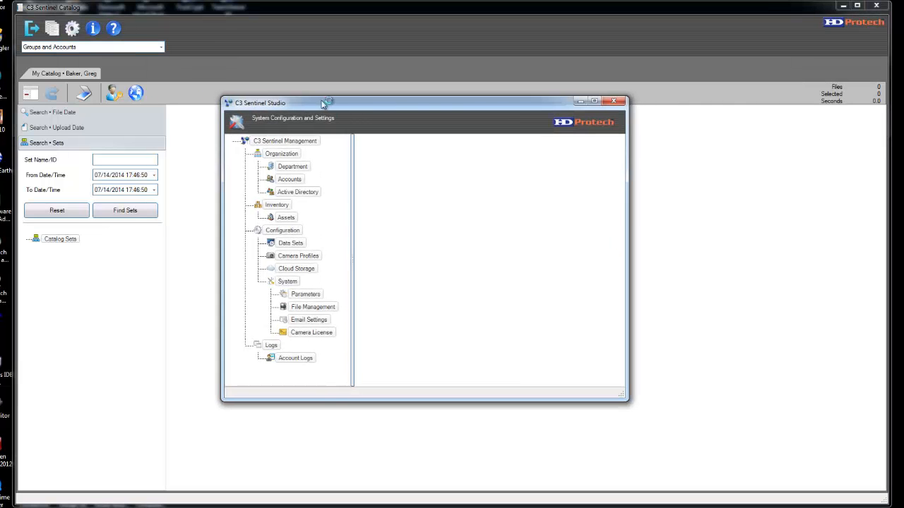
# Step: Move the settings window to the top-left, enlarge it to nearly full screen, and narrow the management tree
pyautogui.moveTo(356, 105); pyautogui.dragTo(153, 7)
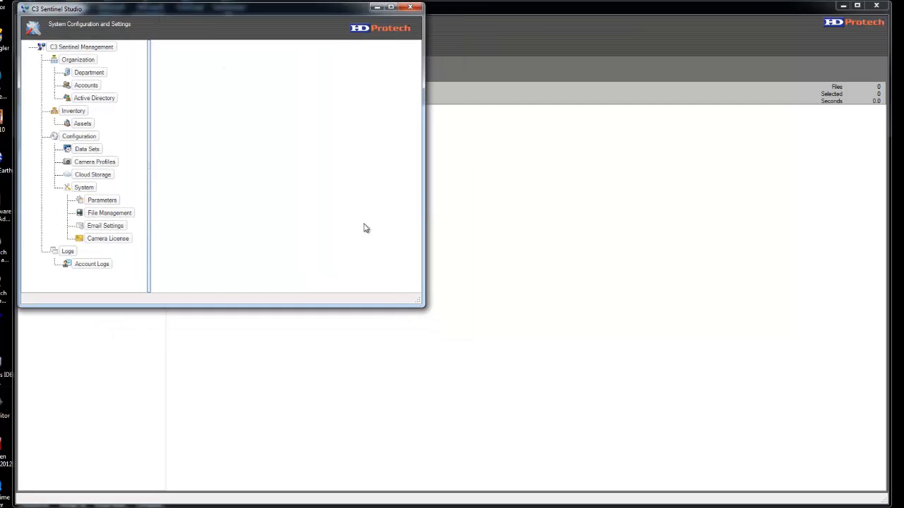
pyautogui.moveTo(415, 299); pyautogui.dragTo(880, 499)
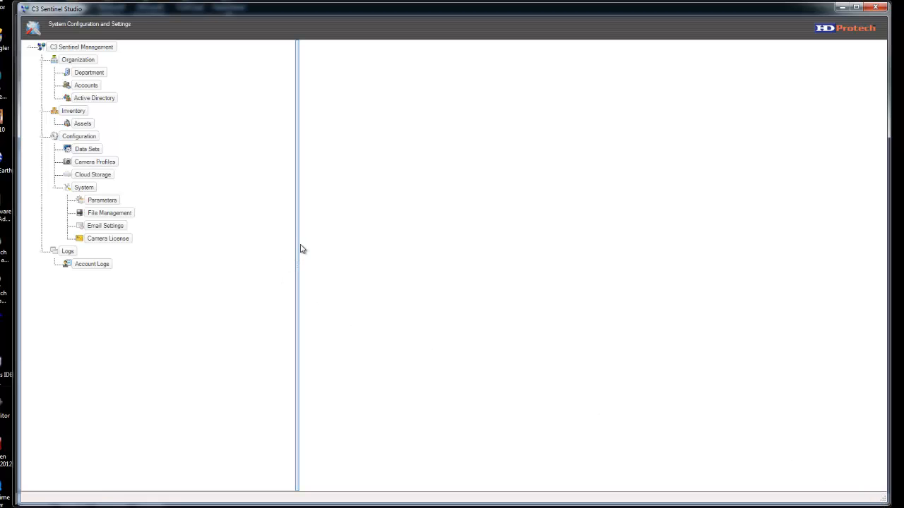
pyautogui.moveTo(299, 255); pyautogui.dragTo(152, 270)
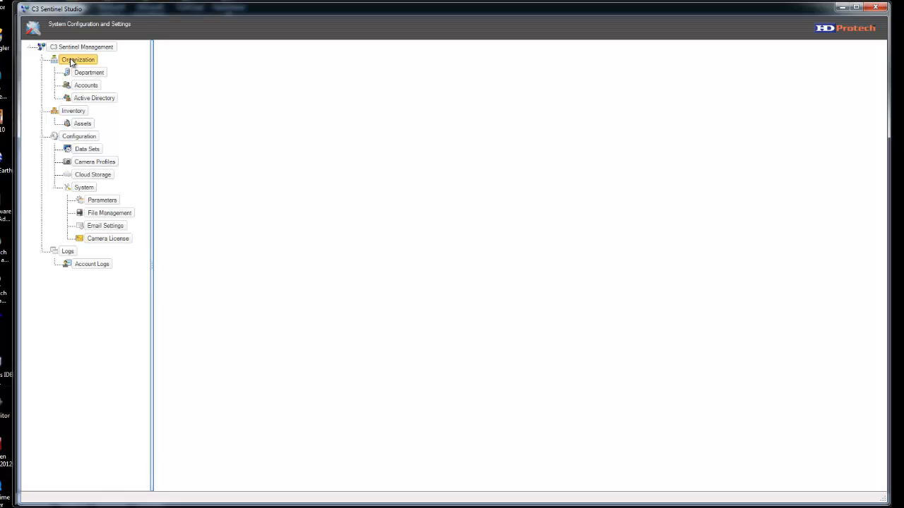
# Step: Select Active Directory under Organization in the management tree
pyautogui.click(82, 139)
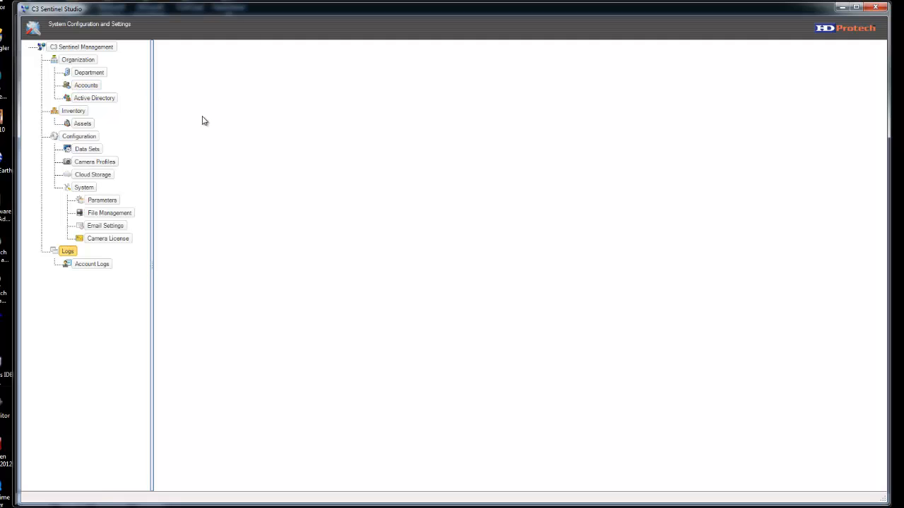
pyautogui.click(97, 98)
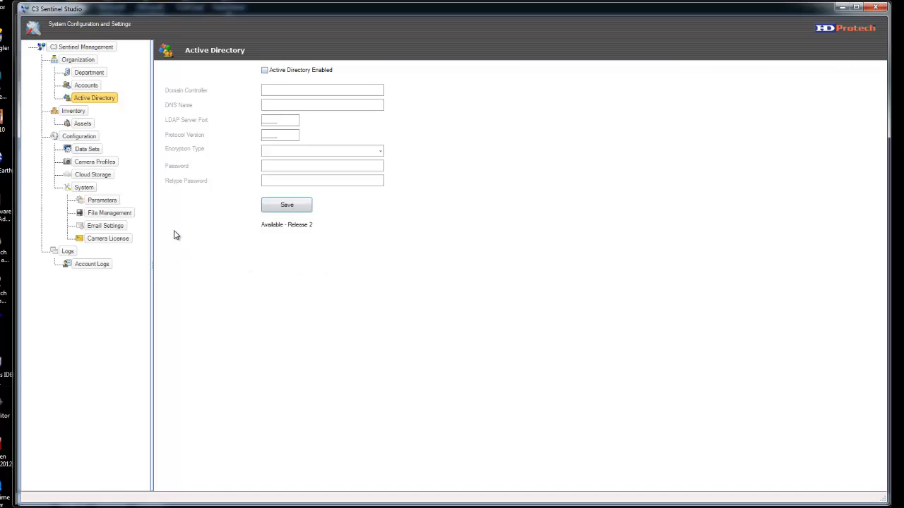
# Step: Select Accounts under Organization to list the Non Printer Group and user accounts
pyautogui.click(86, 86)
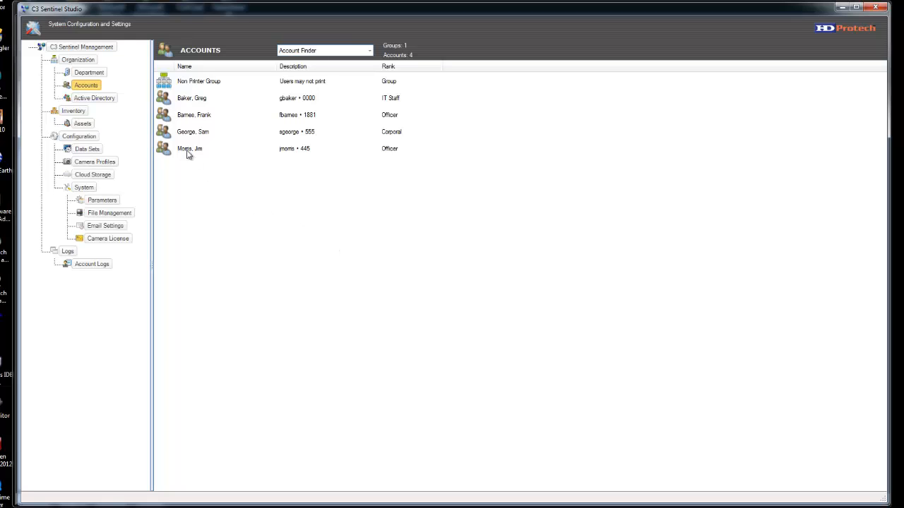
# Step: Look through the existing account rows, then choose Add Account from the list's context menu
pyautogui.click(199, 86)
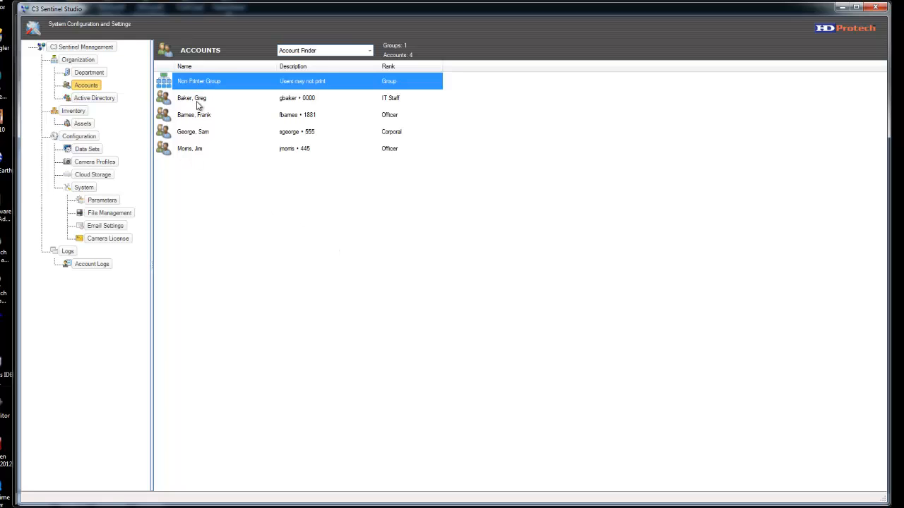
pyautogui.click(199, 101)
pyautogui.click(198, 116)
pyautogui.click(198, 132)
pyautogui.click(198, 150)
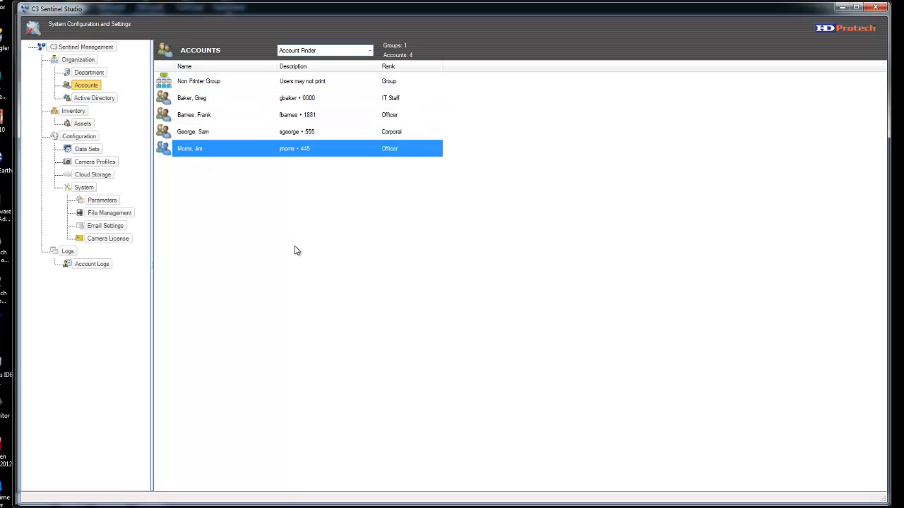
pyautogui.click(287, 228)
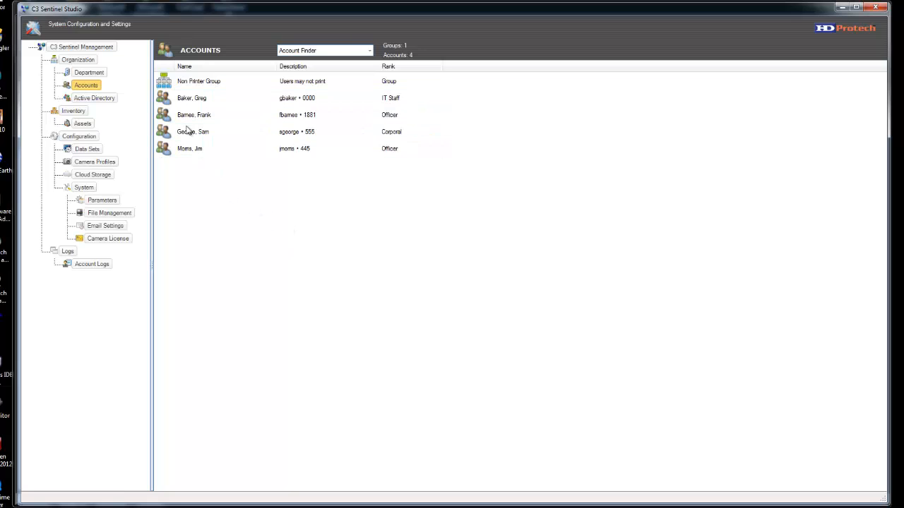
pyautogui.rightClick(345, 203)
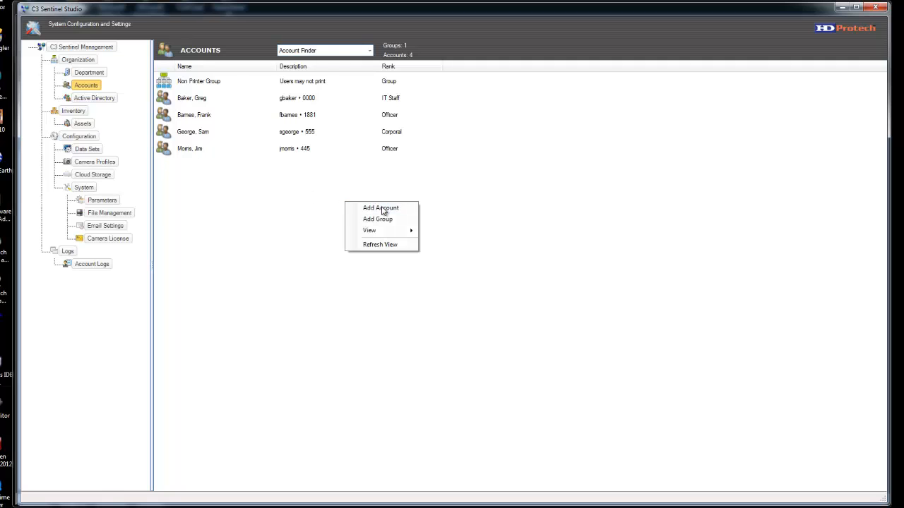
pyautogui.click(382, 209)
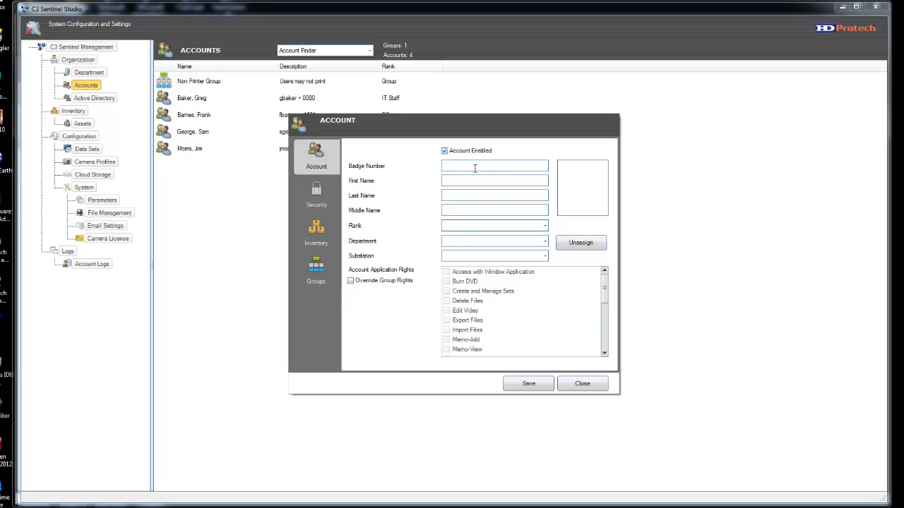
# Step: Enter the officer's badge number and first and last name
pyautogui.click(474, 168)
# Step: Set rank to Officer, department to Police Department and substation to East Station
pyautogui.click(543, 227)
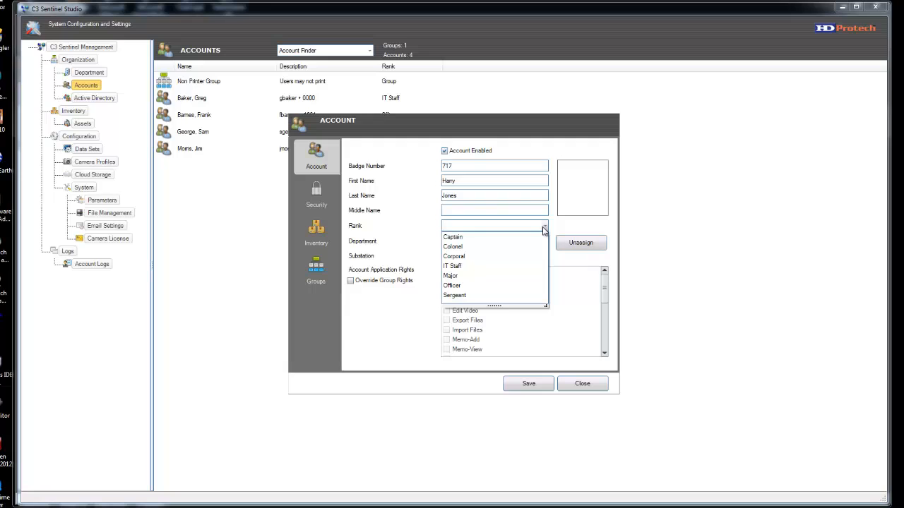
pyautogui.click(465, 286)
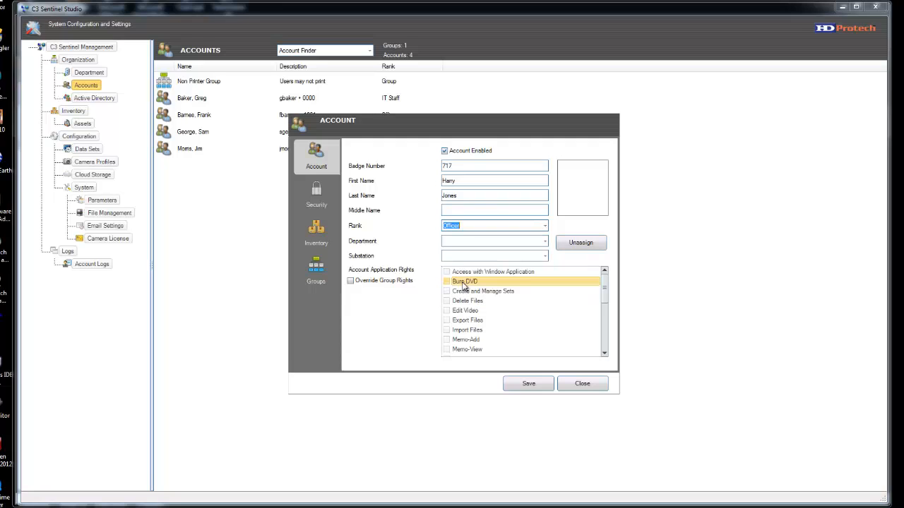
pyautogui.click(545, 243)
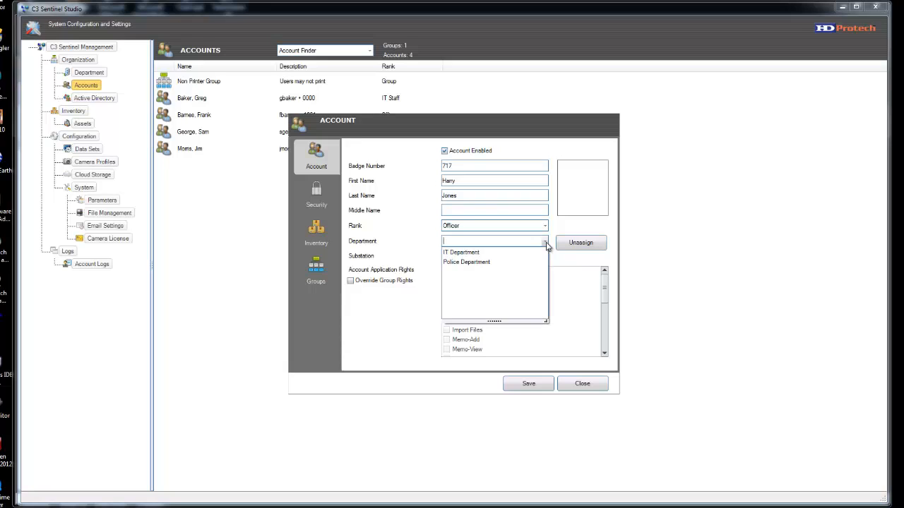
pyautogui.click(477, 263)
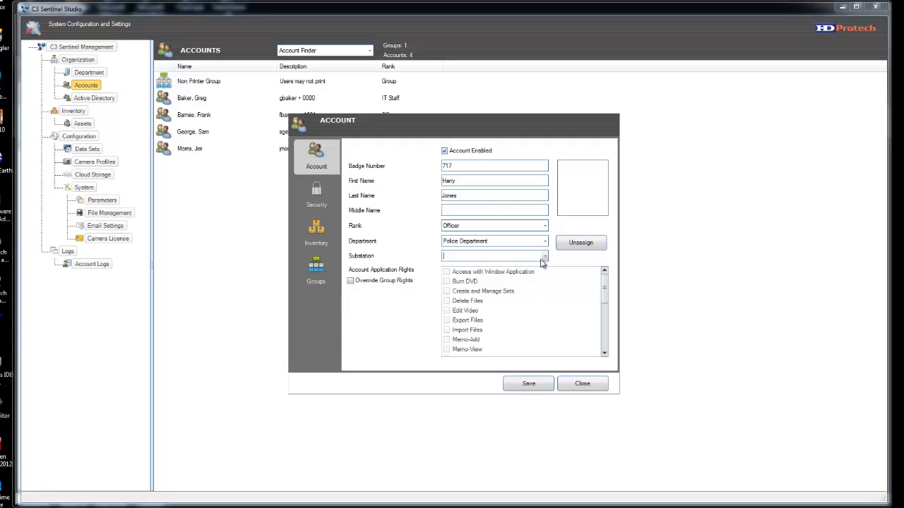
pyautogui.click(544, 257)
pyautogui.click(495, 265)
pyautogui.moveTo(605, 288)
pyautogui.mouseDown()
pyautogui.moveTo(605, 348)
pyautogui.moveTo(604, 283)
pyautogui.mouseUp()
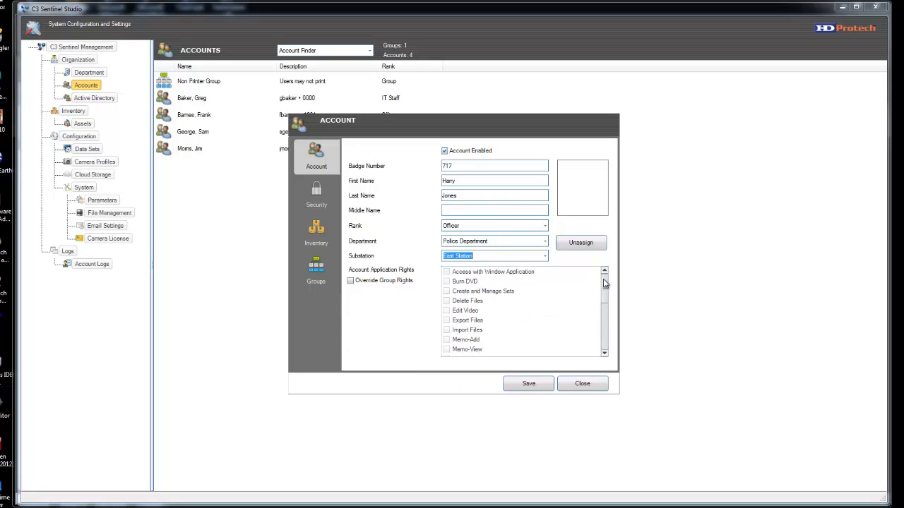
# Step: Try Select All and Clear All on the rights list, then apply the Standard Officer Profile
pyautogui.rightClick(563, 288)
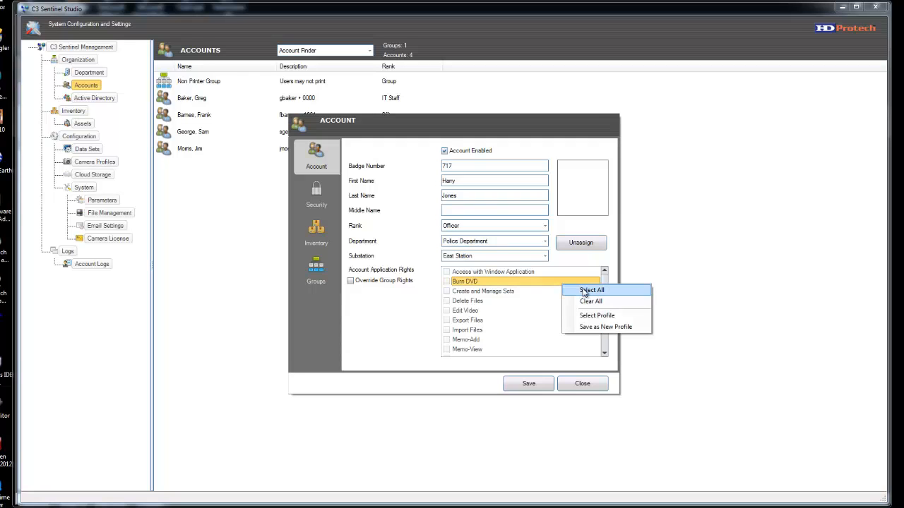
pyautogui.click(587, 292)
pyautogui.rightClick(593, 289)
pyautogui.click(588, 305)
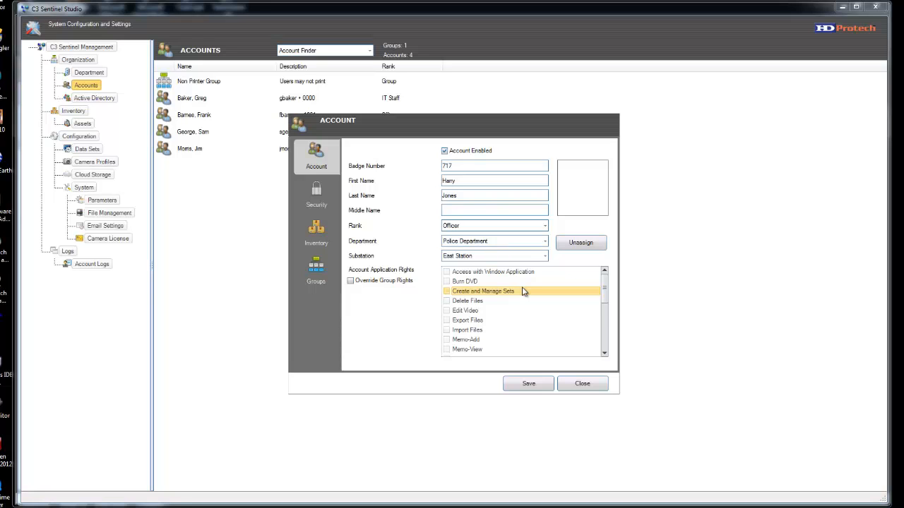
pyautogui.rightClick(523, 291)
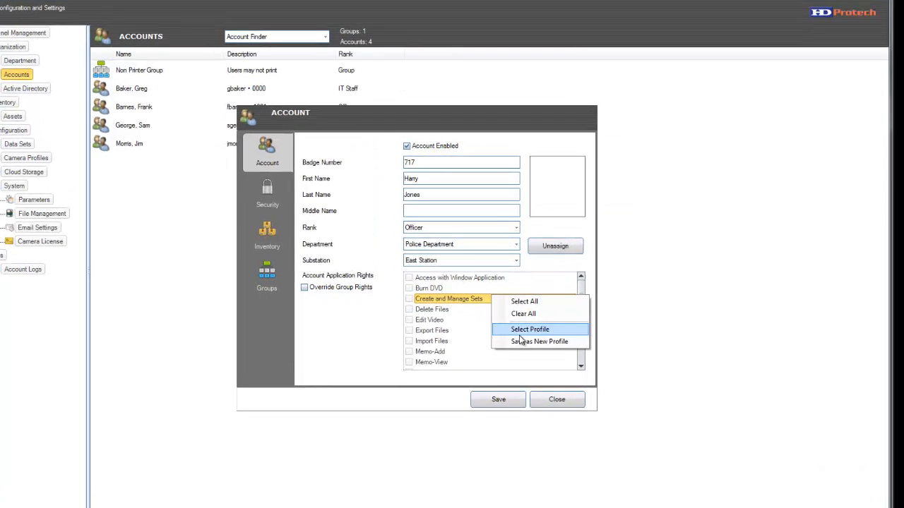
pyautogui.click(472, 352)
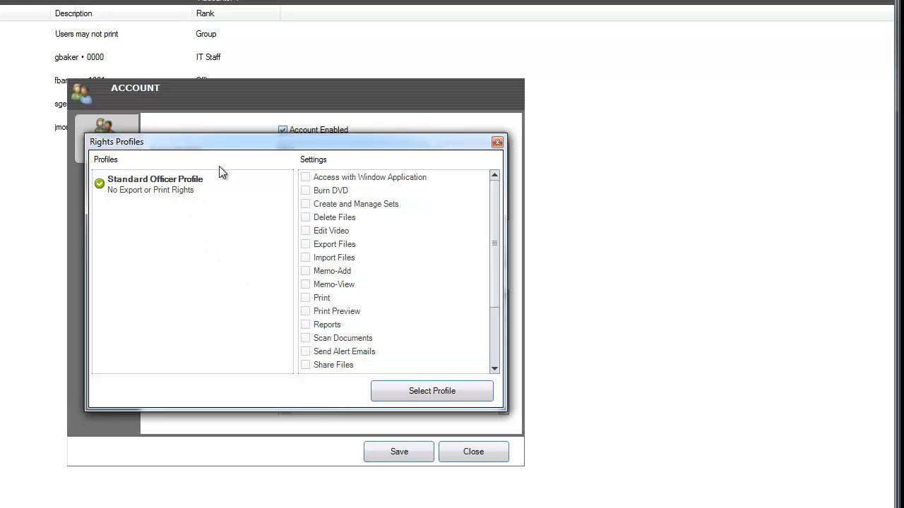
pyautogui.moveTo(237, 150); pyautogui.dragTo(393, 77)
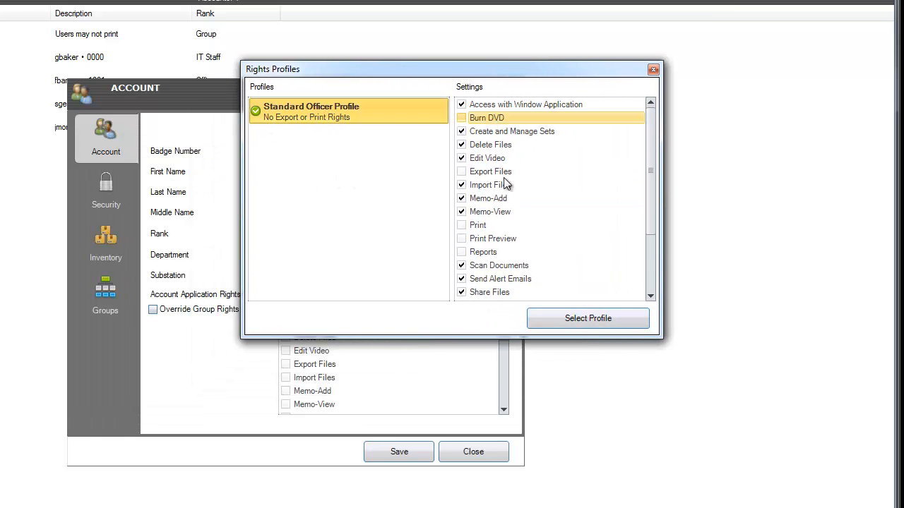
pyautogui.click(591, 329)
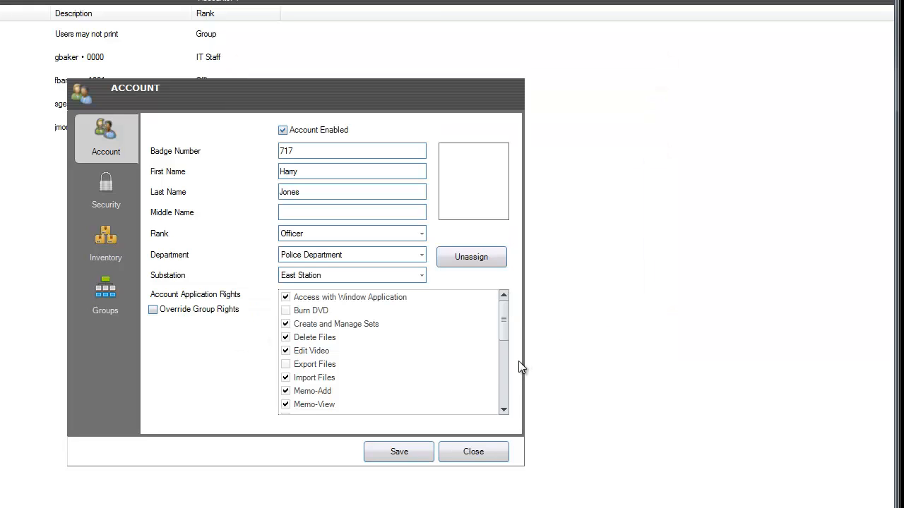
# Step: Open the saved rights profiles and check every setting in the profile
pyautogui.rightClick(420, 327)
pyautogui.click(483, 370)
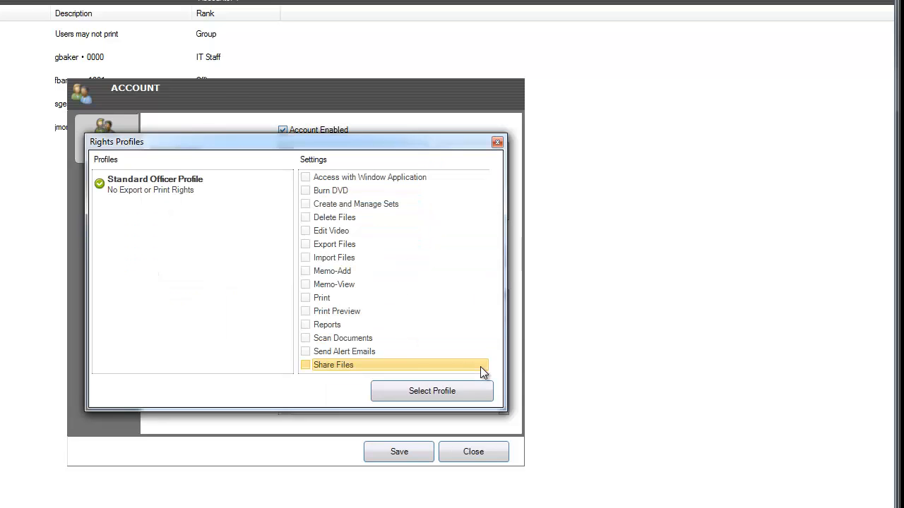
pyautogui.rightClick(364, 217)
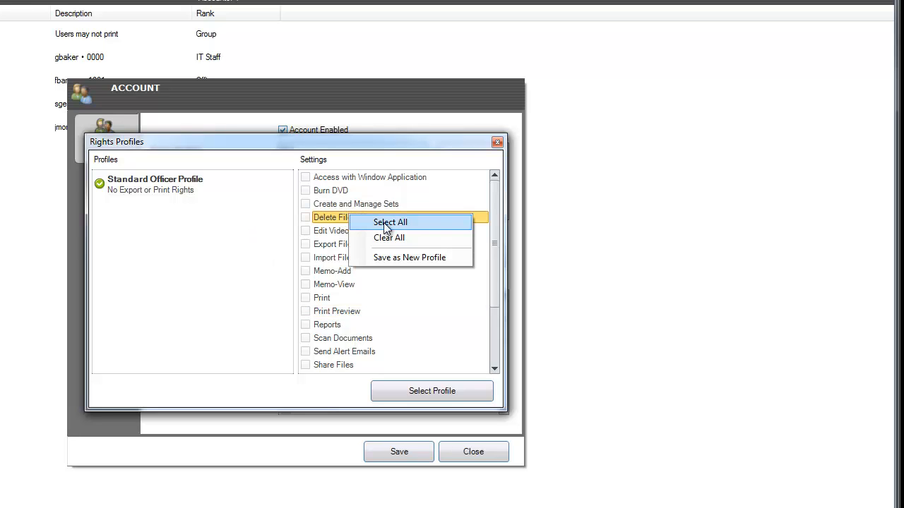
pyautogui.click(387, 221)
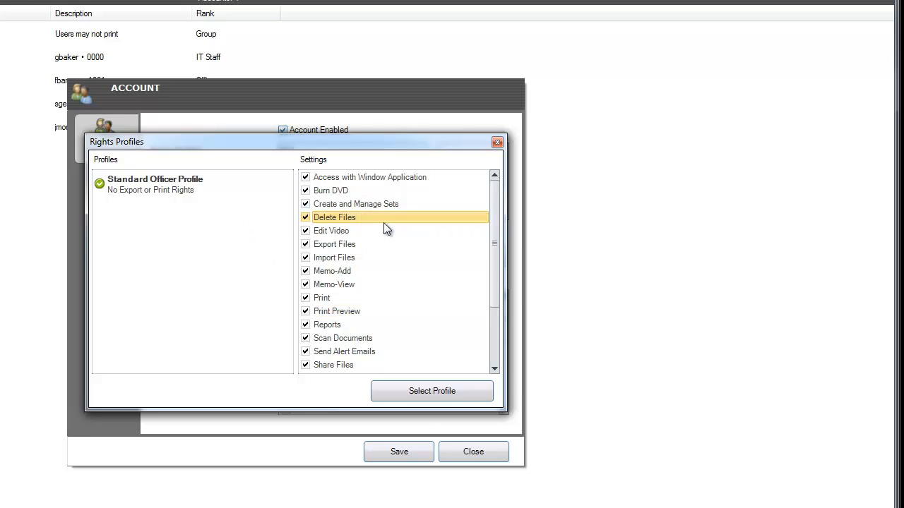
# Step: Save the checked settings as a new profile 'All Settings' with description 'Administrator'
pyautogui.rightClick(334, 238)
pyautogui.click(385, 281)
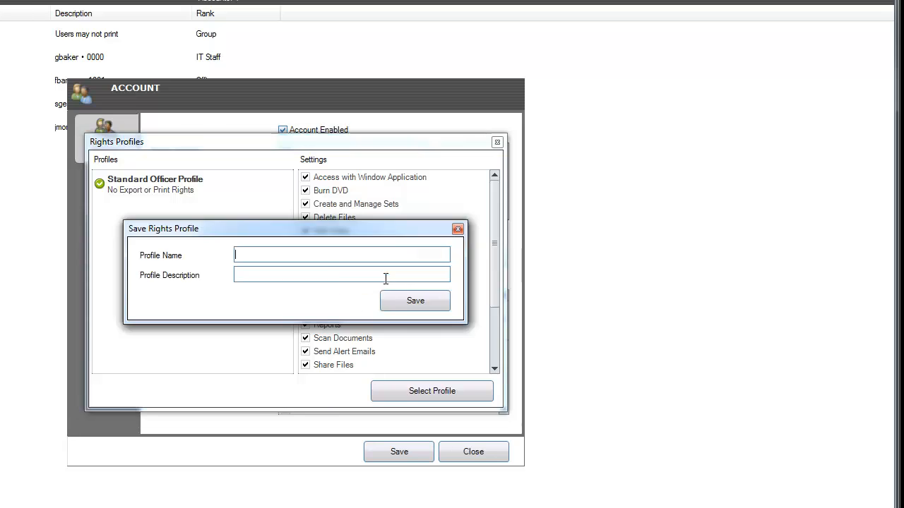
pyautogui.write('All Settings')
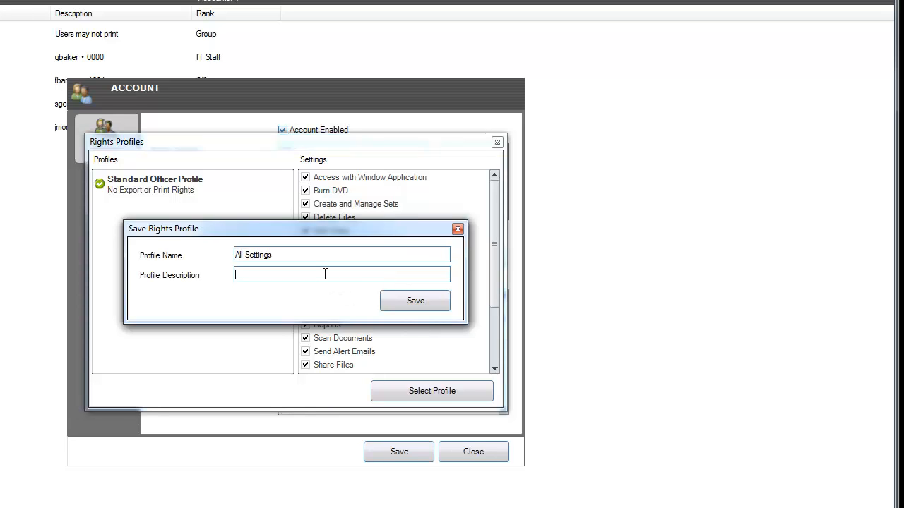
pyautogui.write('Administrator')
pyautogui.click(406, 302)
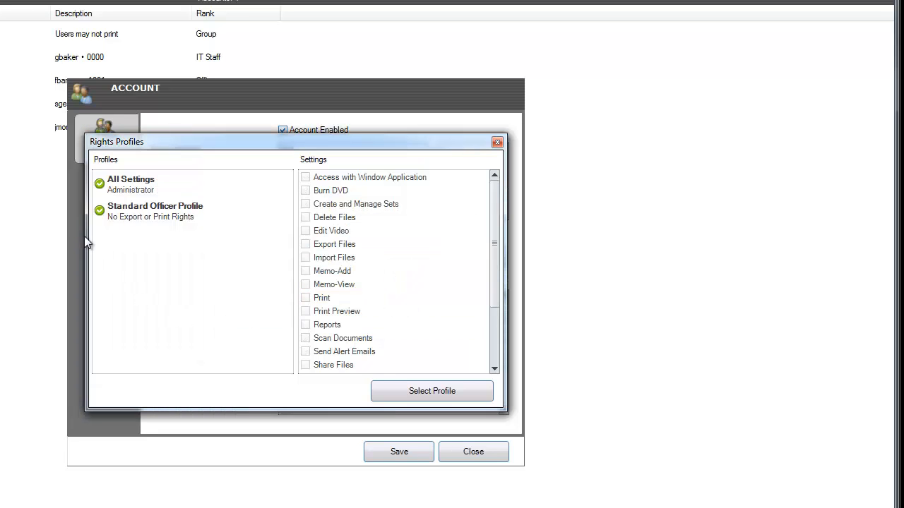
# Step: Review All Settings, then choose and apply Standard Officer Profile to the account
pyautogui.click(134, 181)
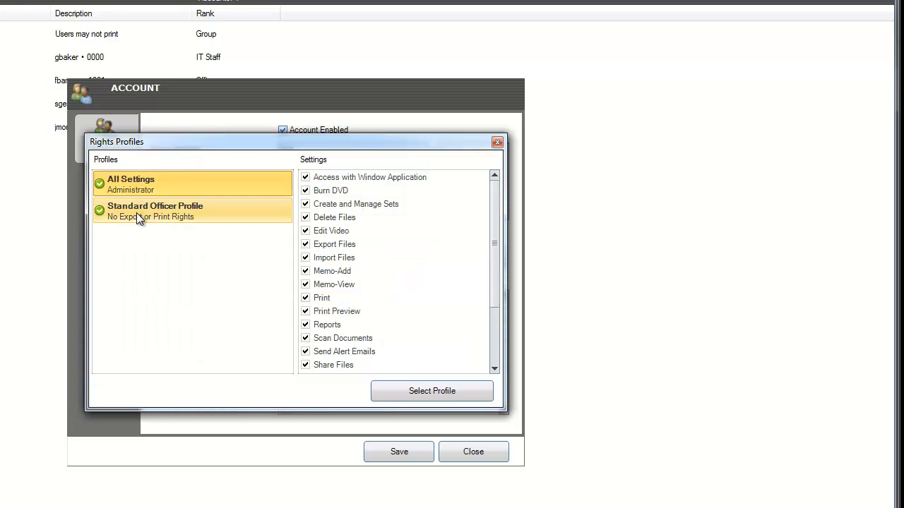
pyautogui.click(136, 212)
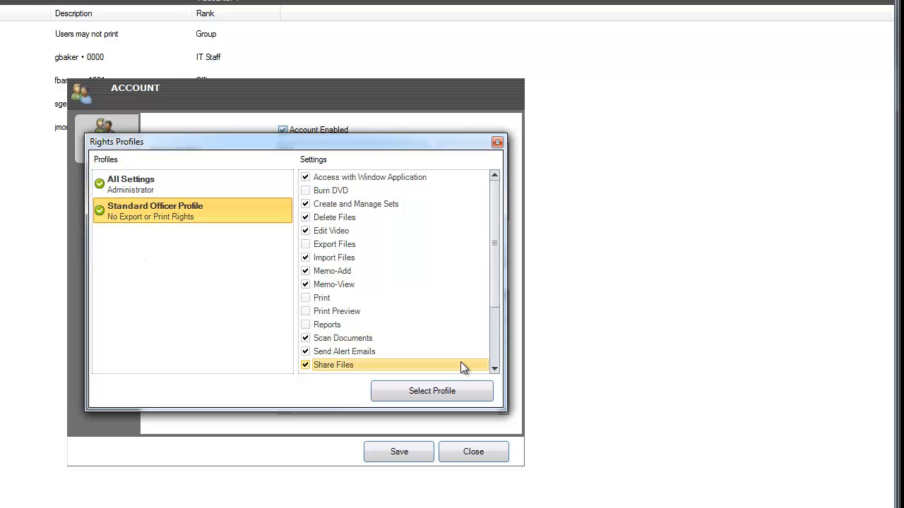
pyautogui.click(497, 143)
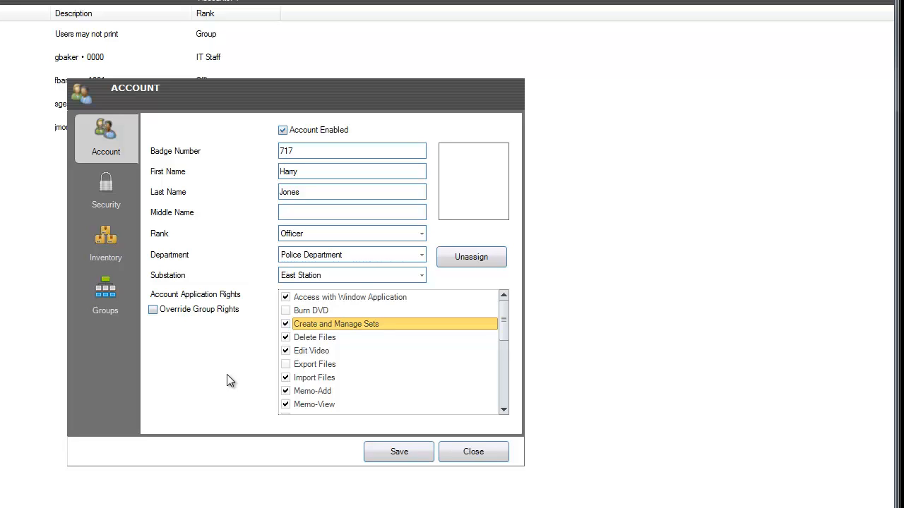
pyautogui.click(178, 312)
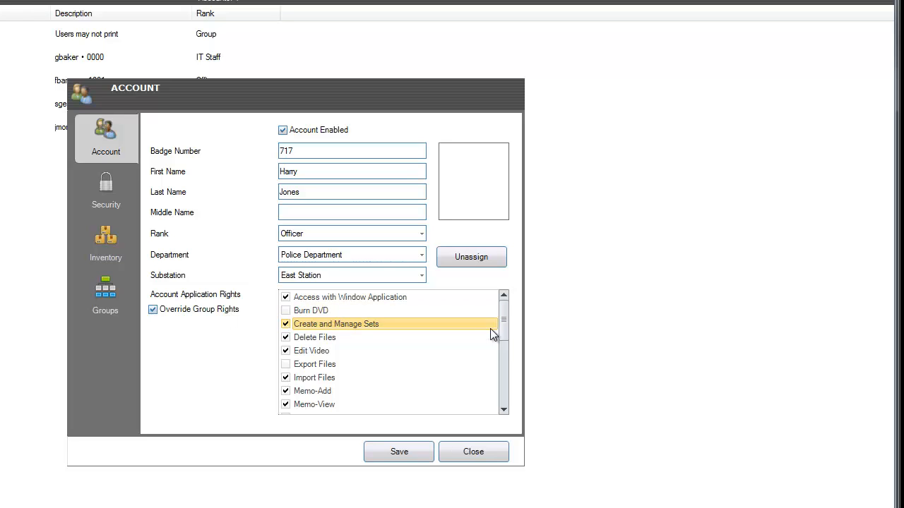
pyautogui.moveTo(506, 321); pyautogui.dragTo(493, 299)
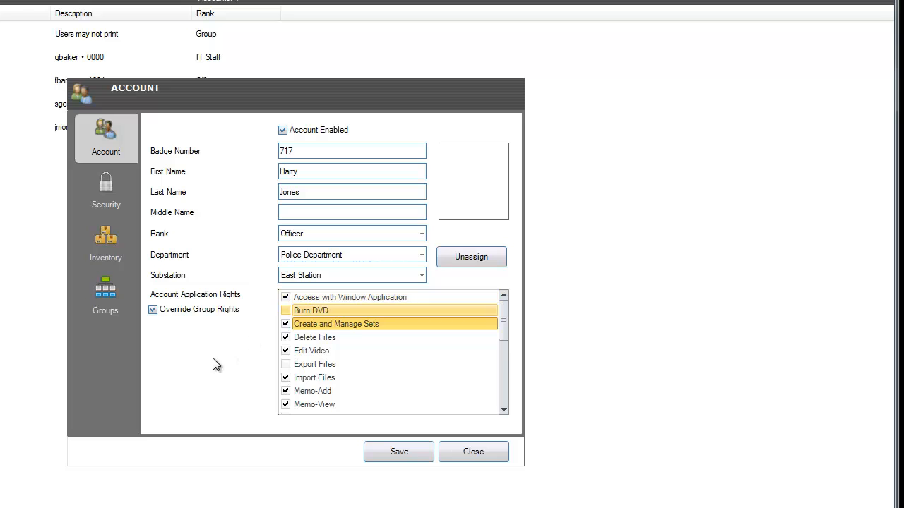
pyautogui.click(176, 309)
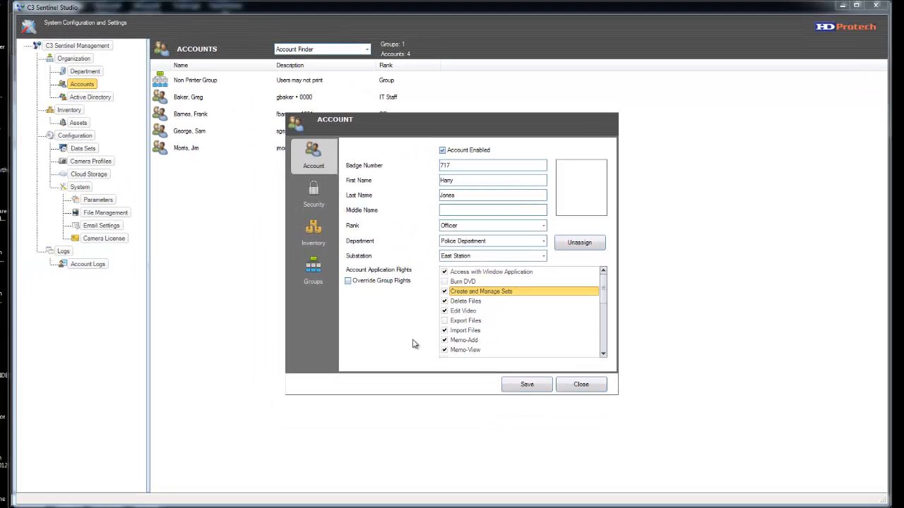
# Step: On the Security tab, enter the account's security PIN, login ID and password
pyautogui.click(315, 200)
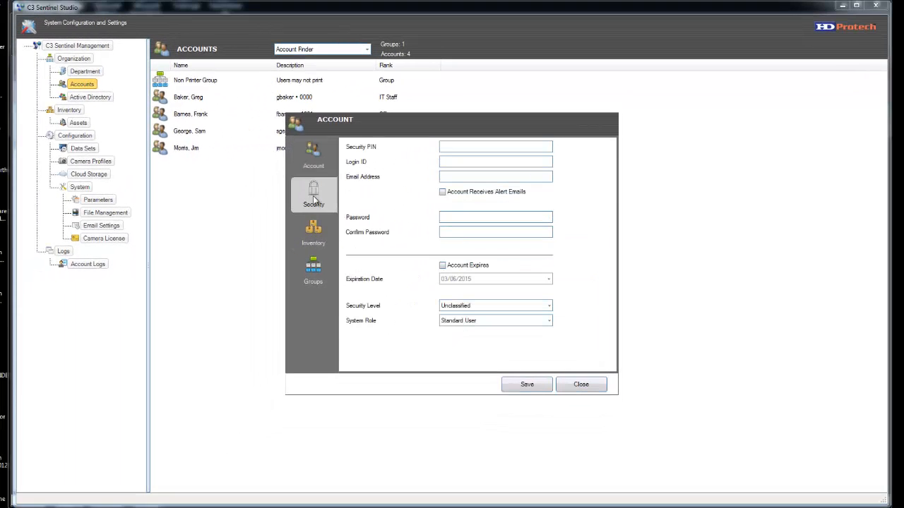
pyautogui.click(453, 144)
pyautogui.write('1234')
pyautogui.write('jones')
pyautogui.click(449, 217)
pyautogui.write('•••••••')
pyautogui.press('Tab')
pyautogui.write('•••••••')
# Step: Set security level Official, keep system role Standard User, and save the account
pyautogui.click(550, 306)
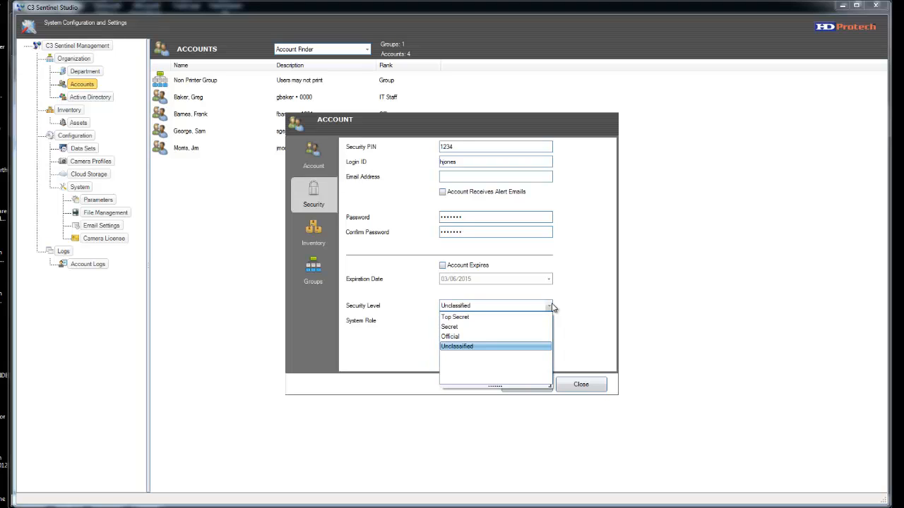
pyautogui.click(466, 337)
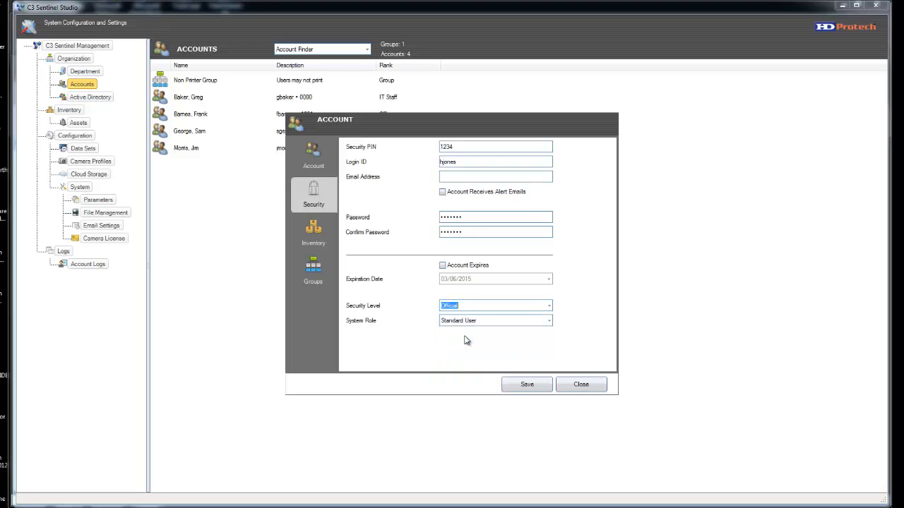
pyautogui.click(550, 322)
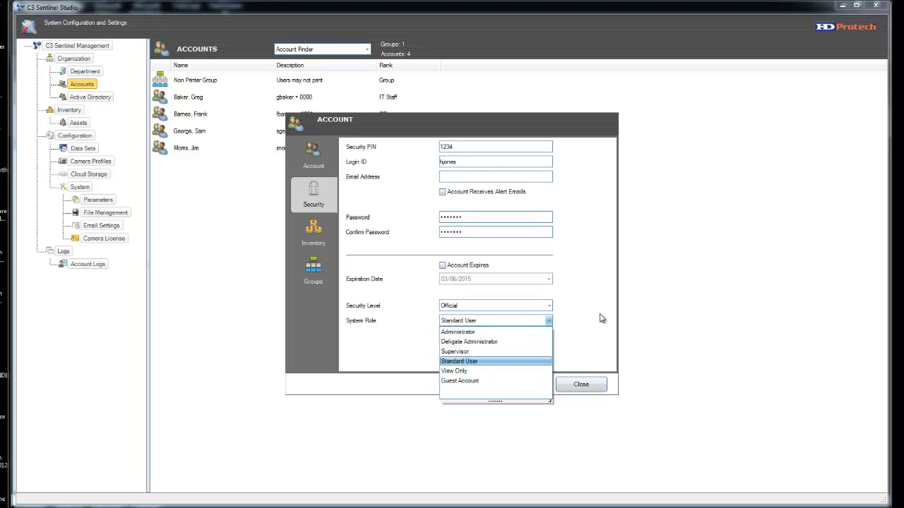
pyautogui.click(590, 347)
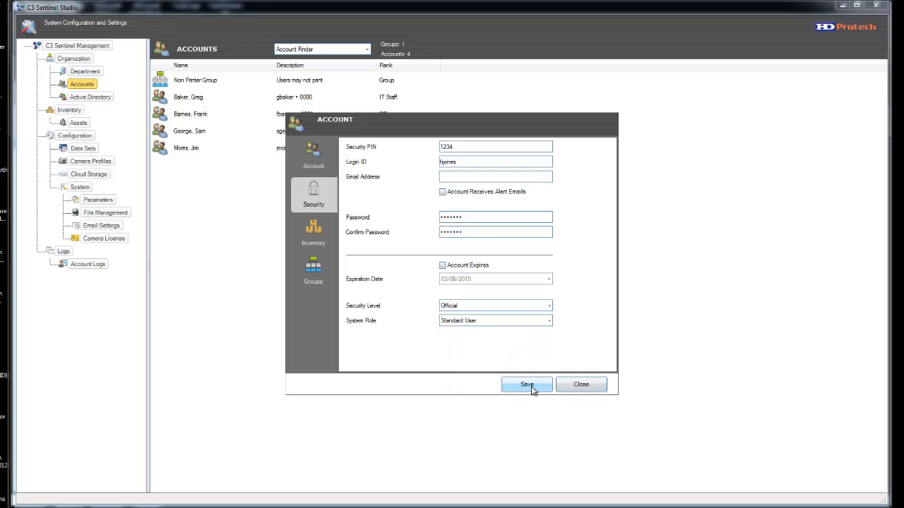
pyautogui.click(524, 385)
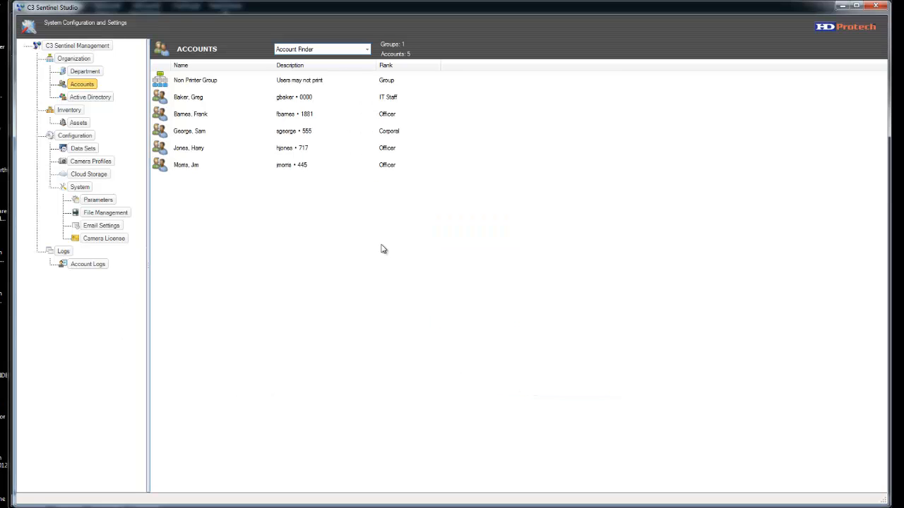
# Step: Add the new officer to the Non Printer Group's members through its Properties and confirm
pyautogui.click(202, 84)
pyautogui.rightClick(202, 84)
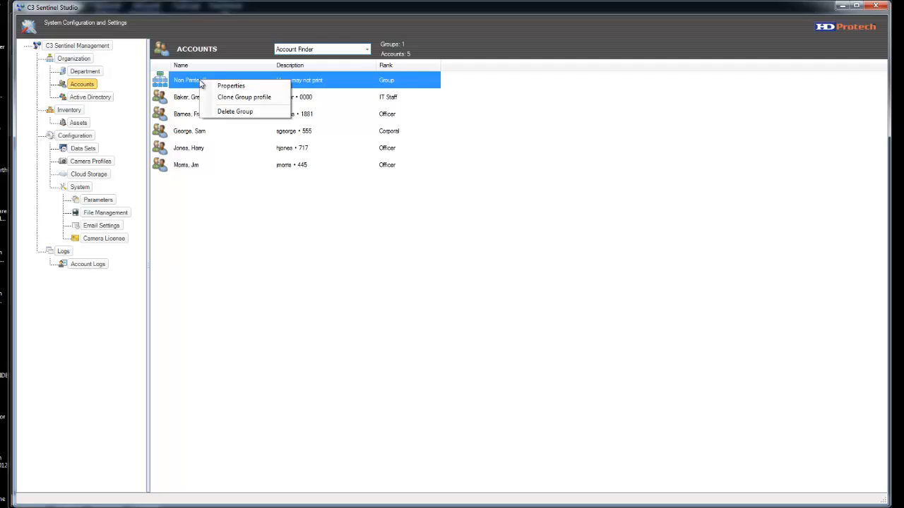
pyautogui.click(151, 24)
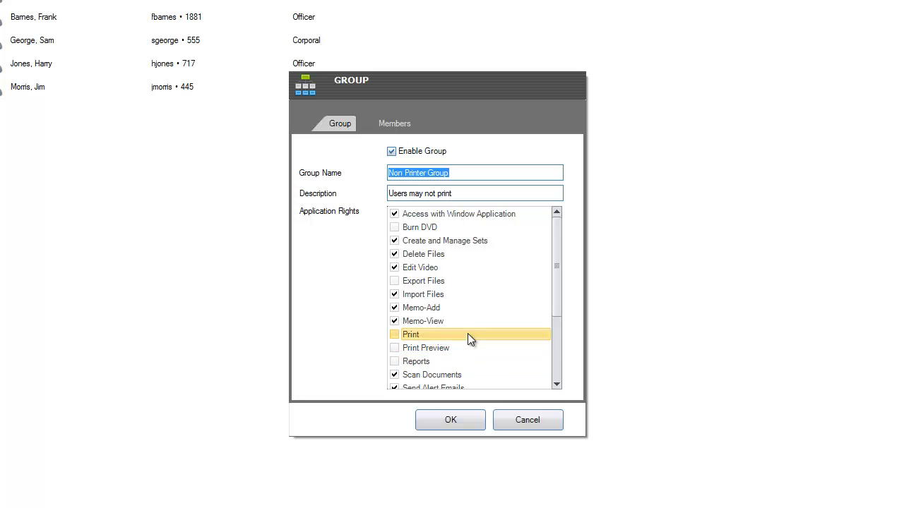
pyautogui.click(390, 123)
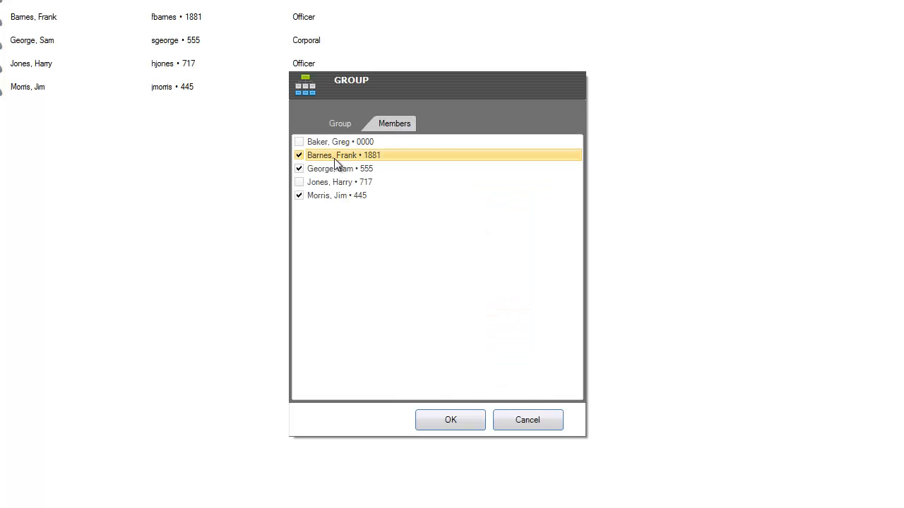
pyautogui.click(299, 182)
pyautogui.click(449, 419)
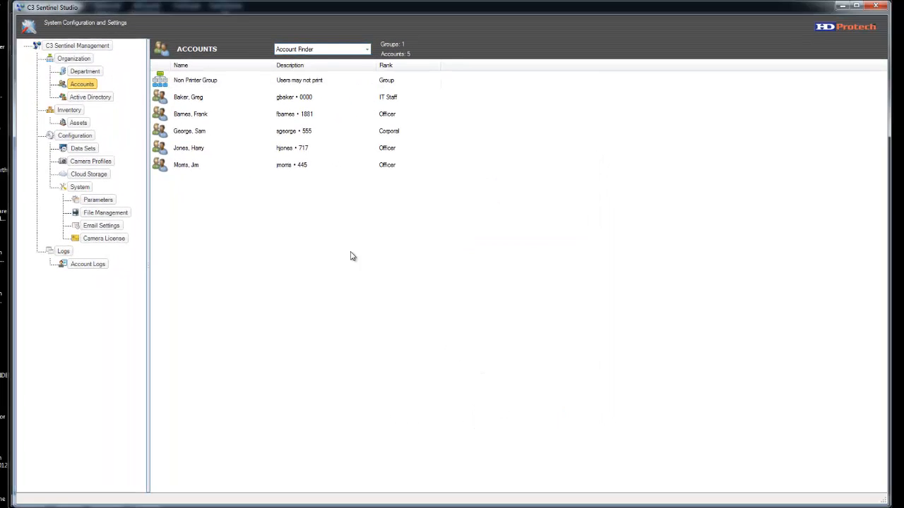
pyautogui.rightClick(193, 148)
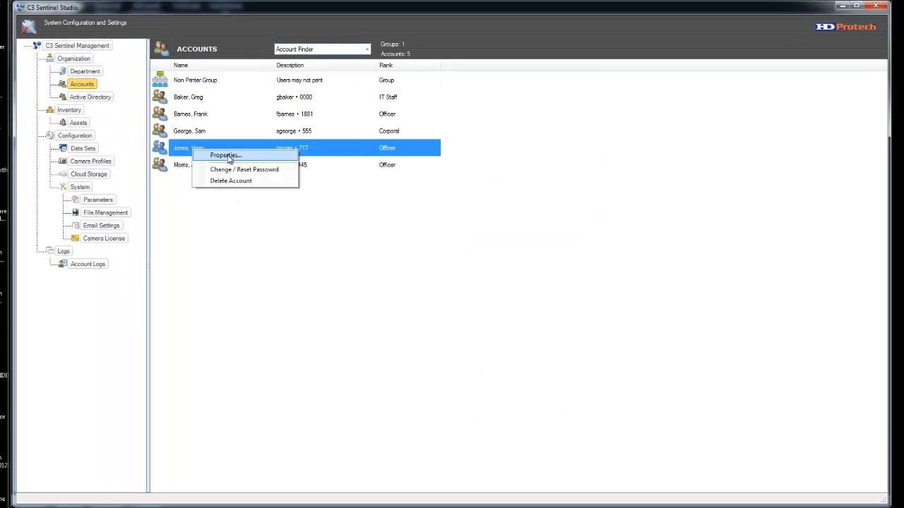
pyautogui.click(226, 155)
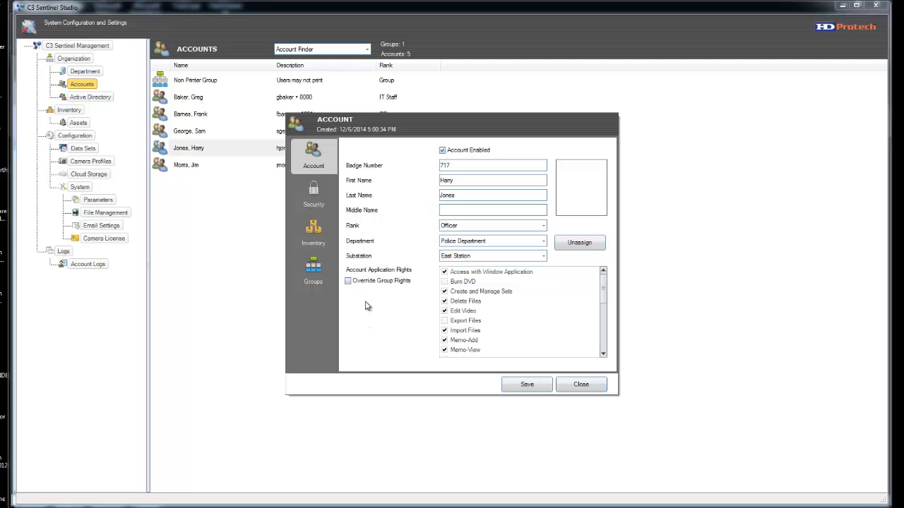
pyautogui.click(333, 259)
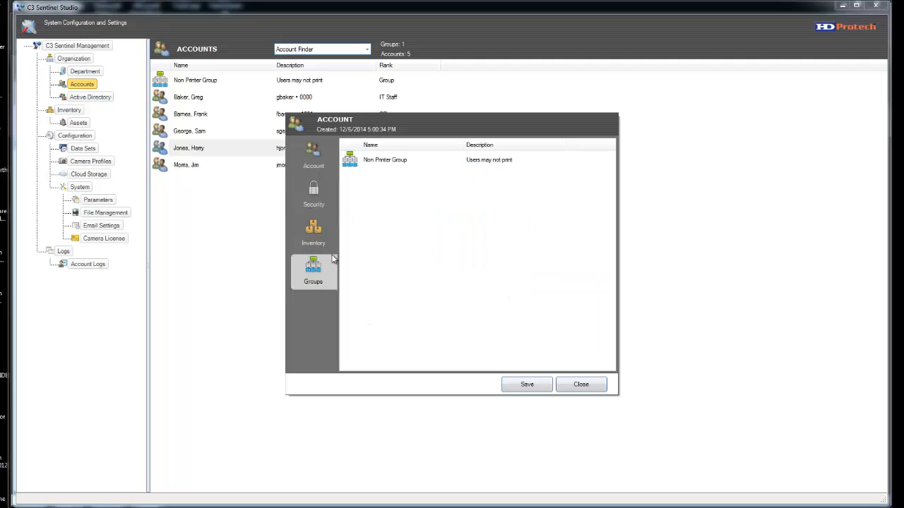
pyautogui.click(364, 161)
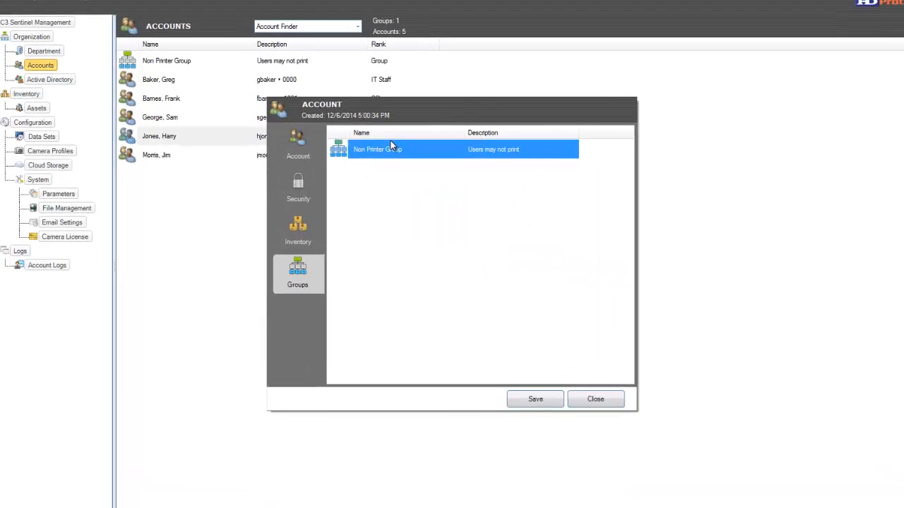
pyautogui.rightClick(391, 143)
pyautogui.click(397, 150)
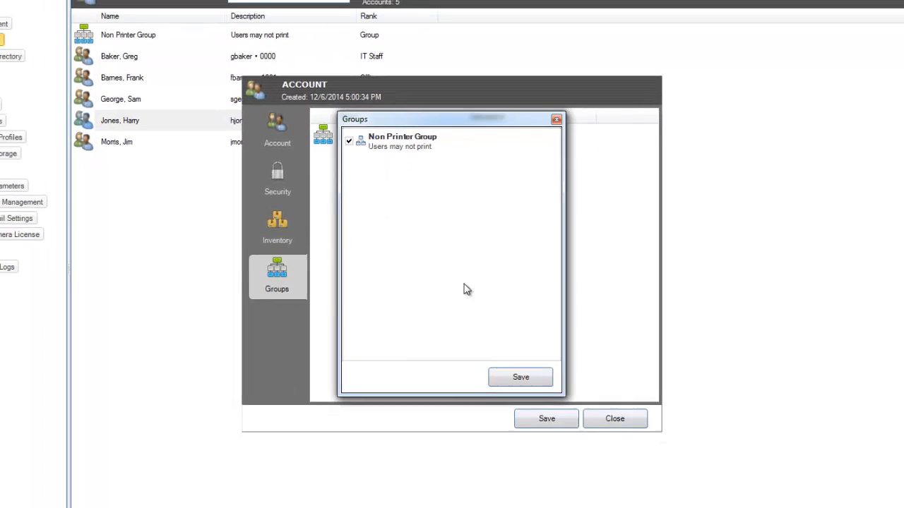
pyautogui.click(520, 377)
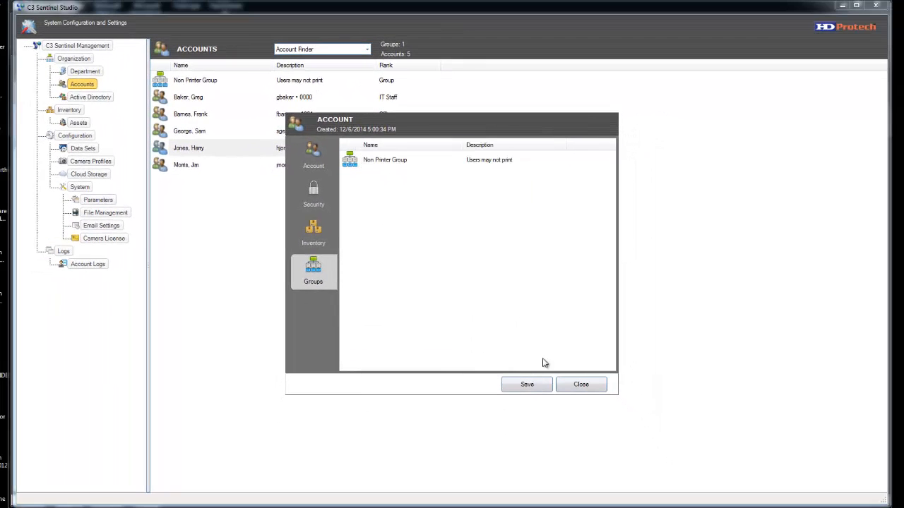
pyautogui.click(582, 387)
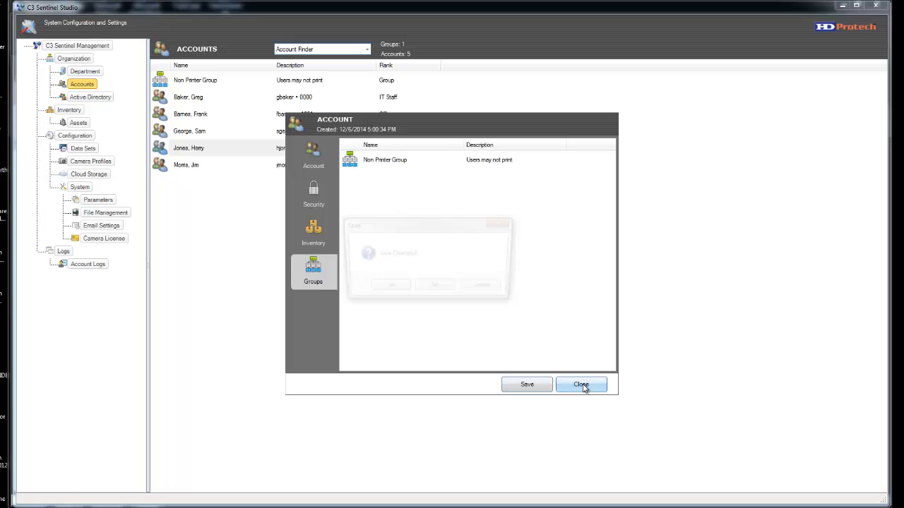
pyautogui.click(426, 291)
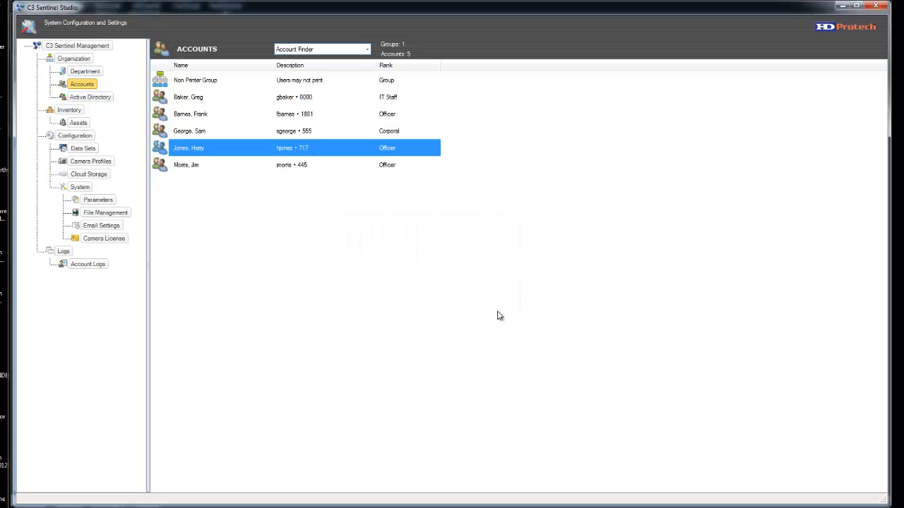